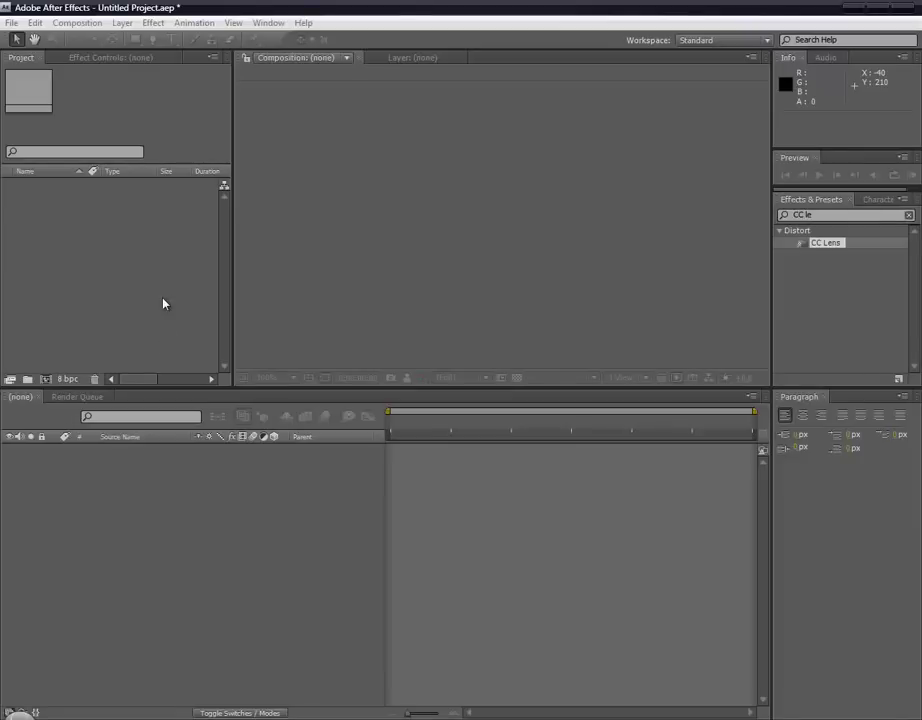
Import the 1280x720 gameplay clip тутор нах.wmv into the project
right_click(165, 304)
mouse_move(294, 356)
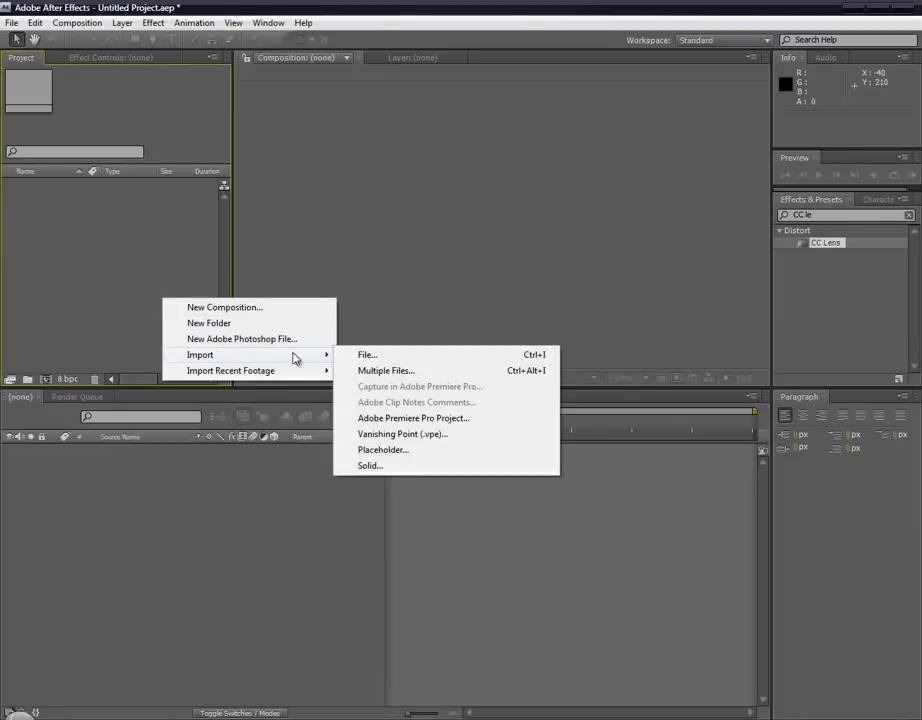
click(398, 360)
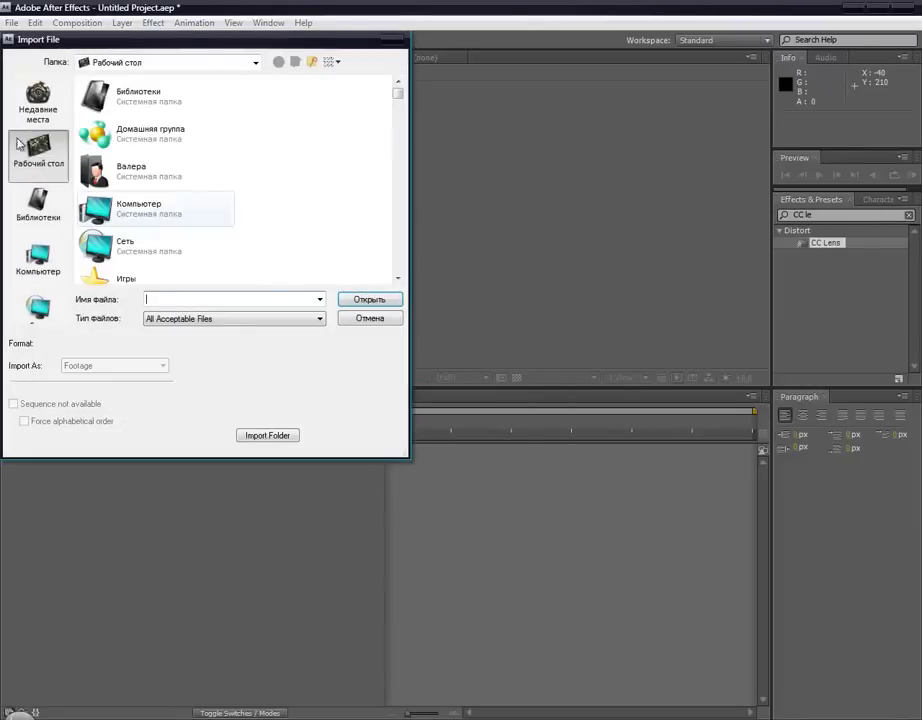
text(тутор нах.avi)
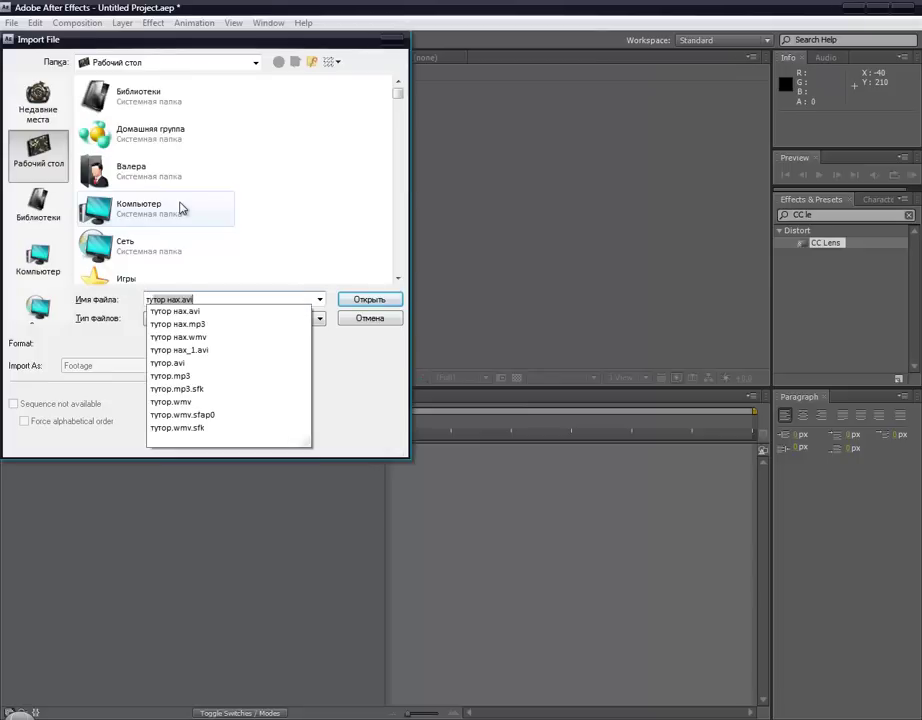
key(Down)
key(Down)
key(Down)
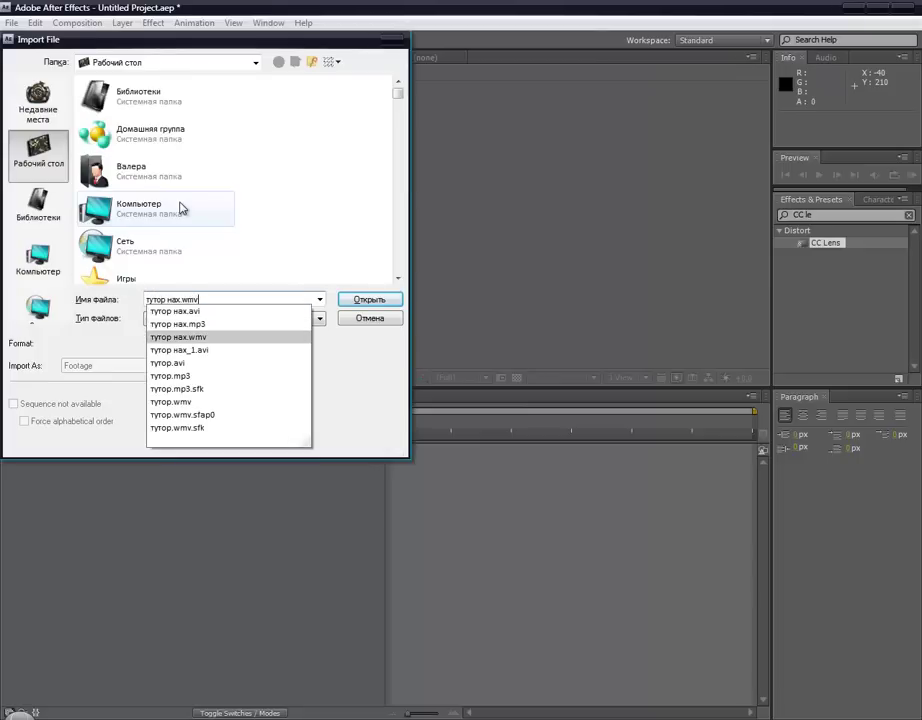
key(Return)
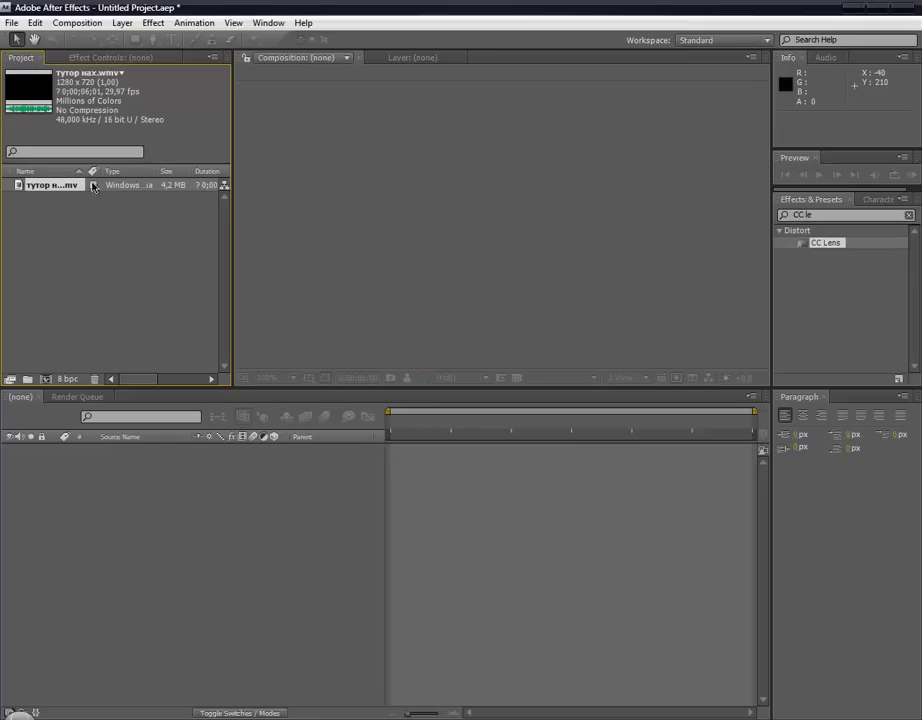
Create the тутор нах composition from the clip and scrub to about the 1-second mark
drag(155, 553, 154, 551)
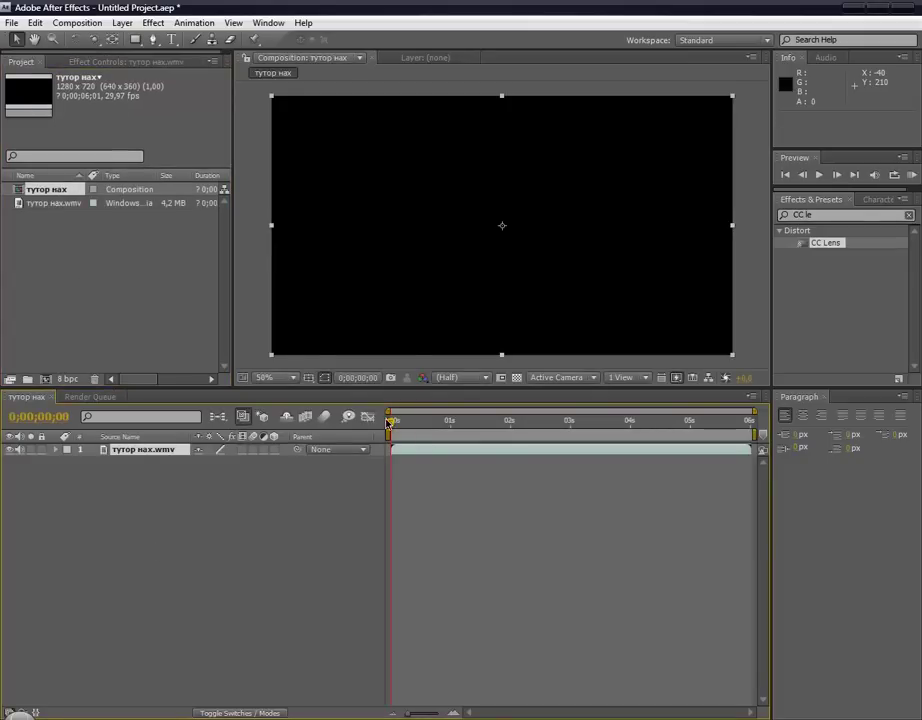
drag(396, 426, 449, 432)
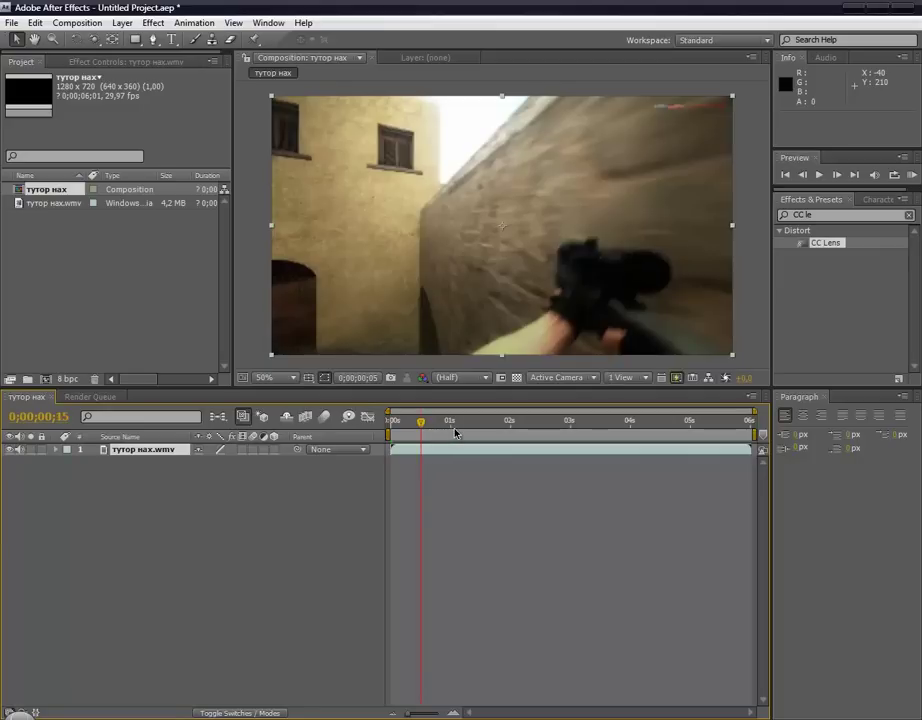
click(455, 432)
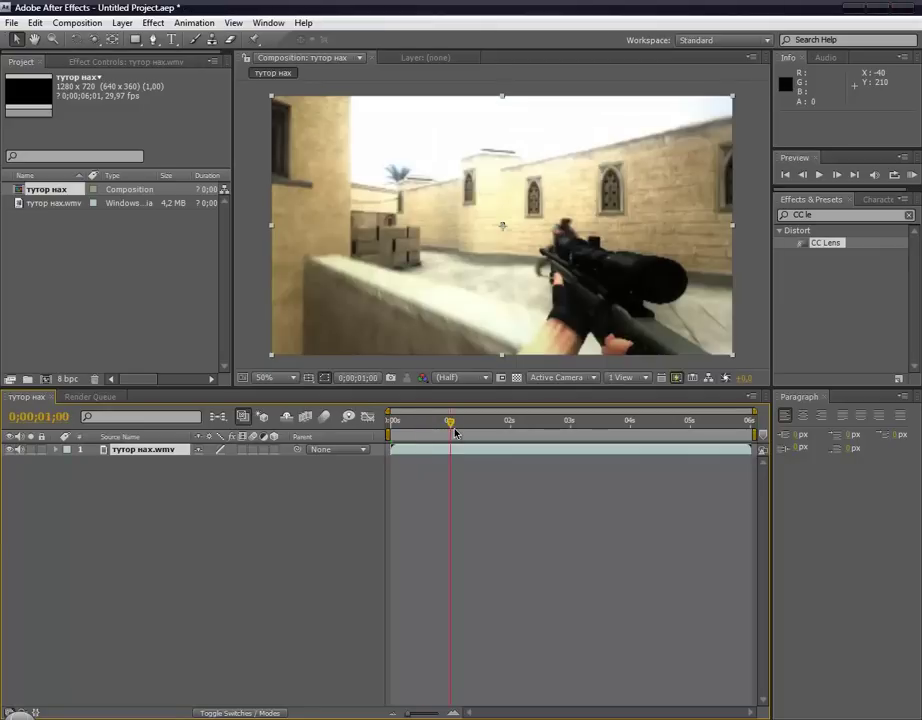
drag(455, 432, 469, 433)
Apply CC Glass Wipe from the CC Transition effects to the тутор нах.wmv layer
click(820, 216)
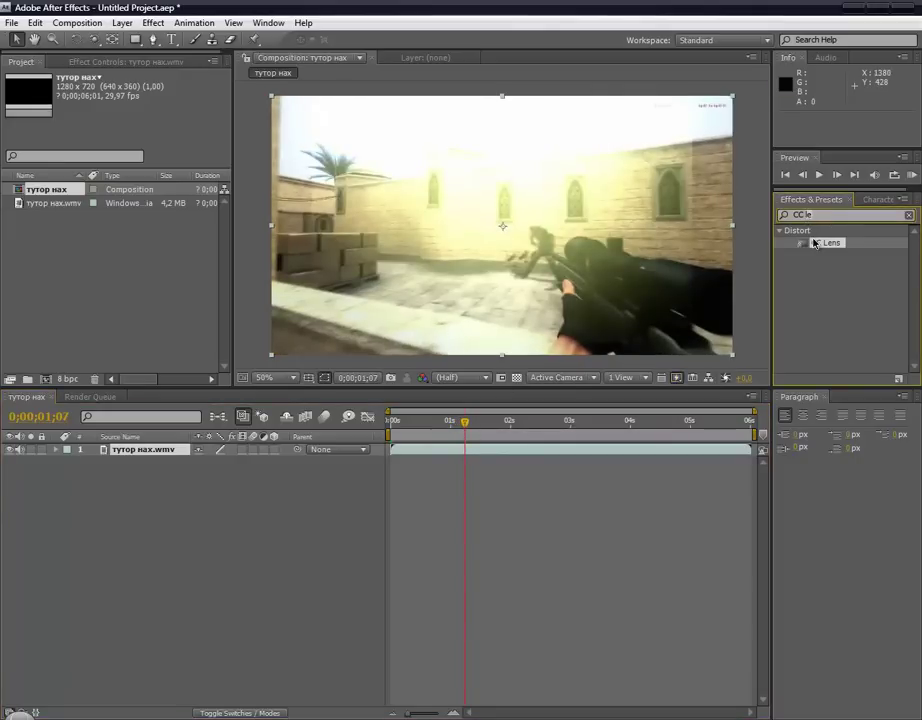
key(BackSpace)
key(BackSpace)
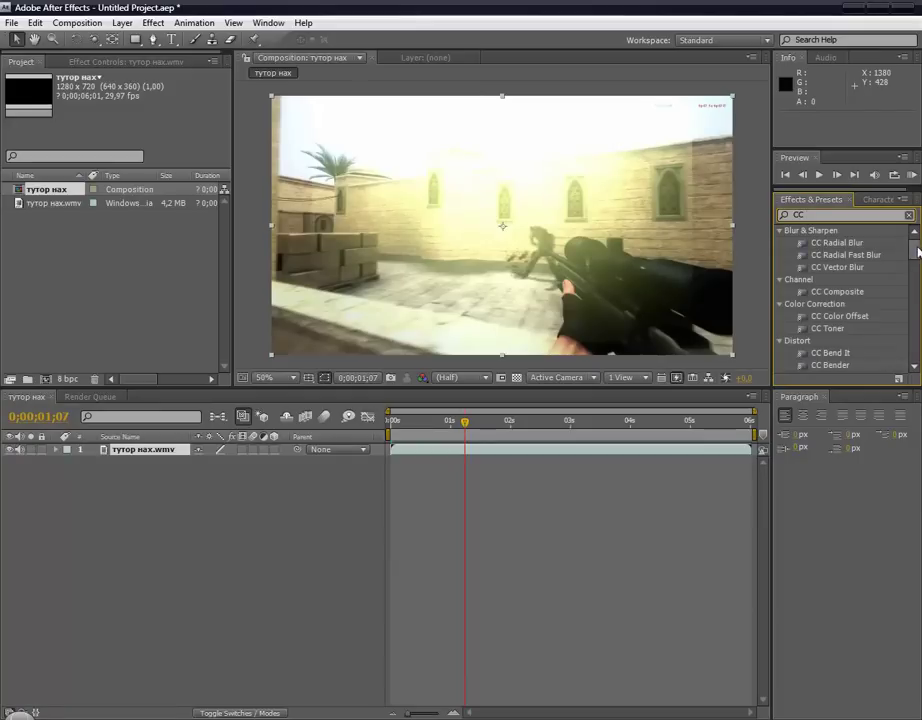
drag(917, 252, 910, 355)
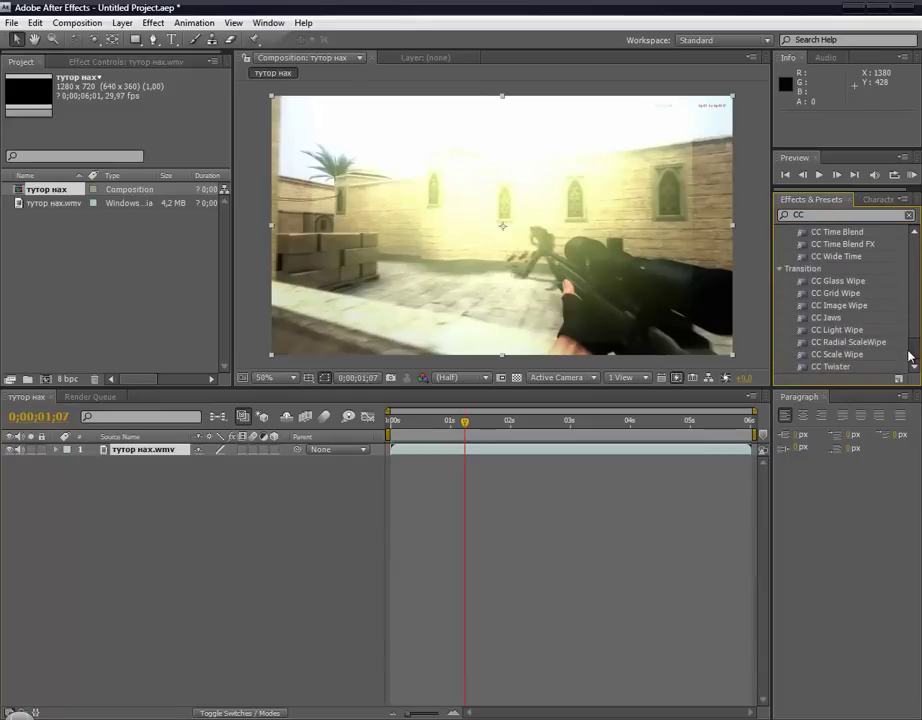
click(832, 283)
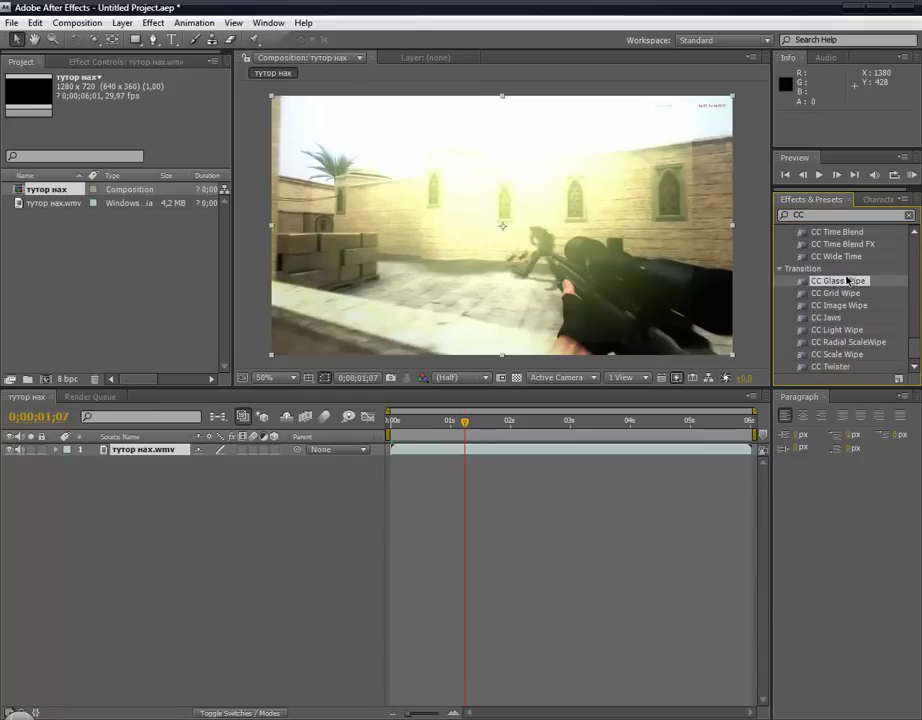
drag(848, 284, 576, 256)
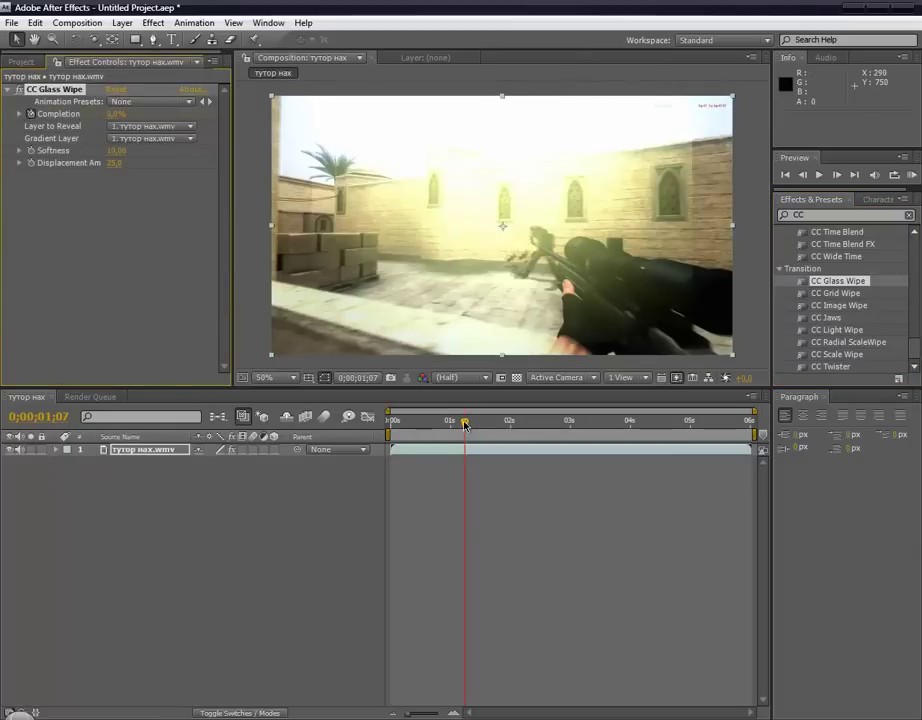
At about 0;00;02;25, raise CC Glass Wipe Completion to 100%
drag(465, 424, 542, 430)
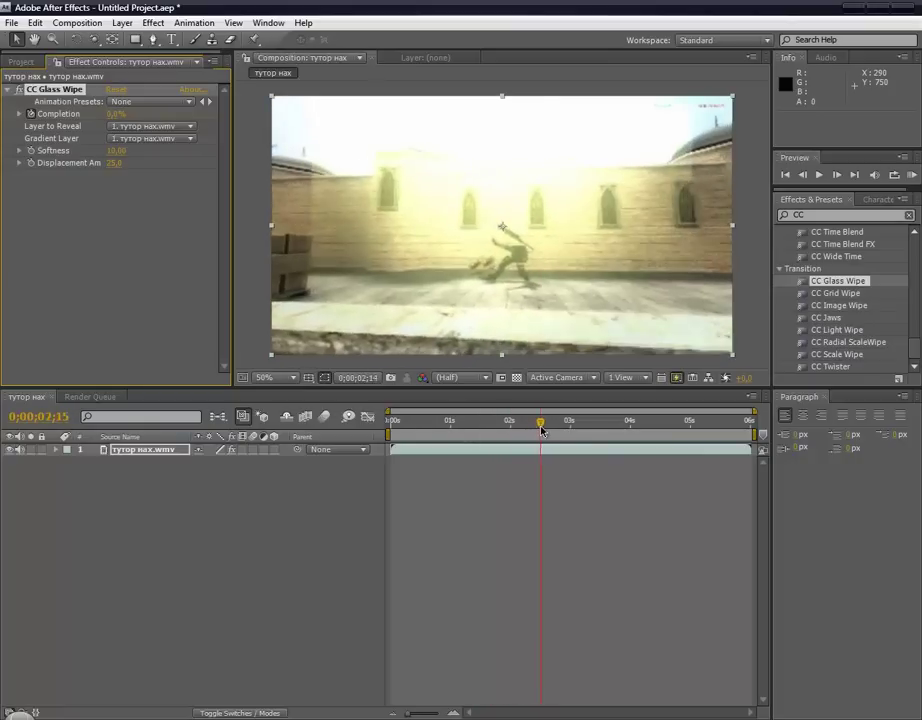
drag(542, 430, 561, 430)
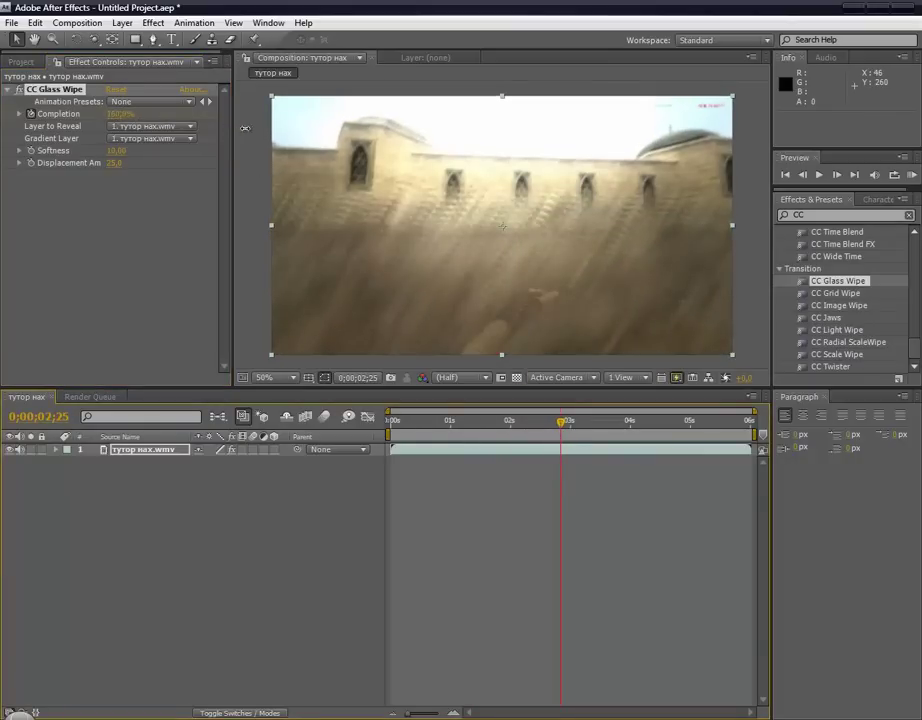
drag(118, 113, 244, 138)
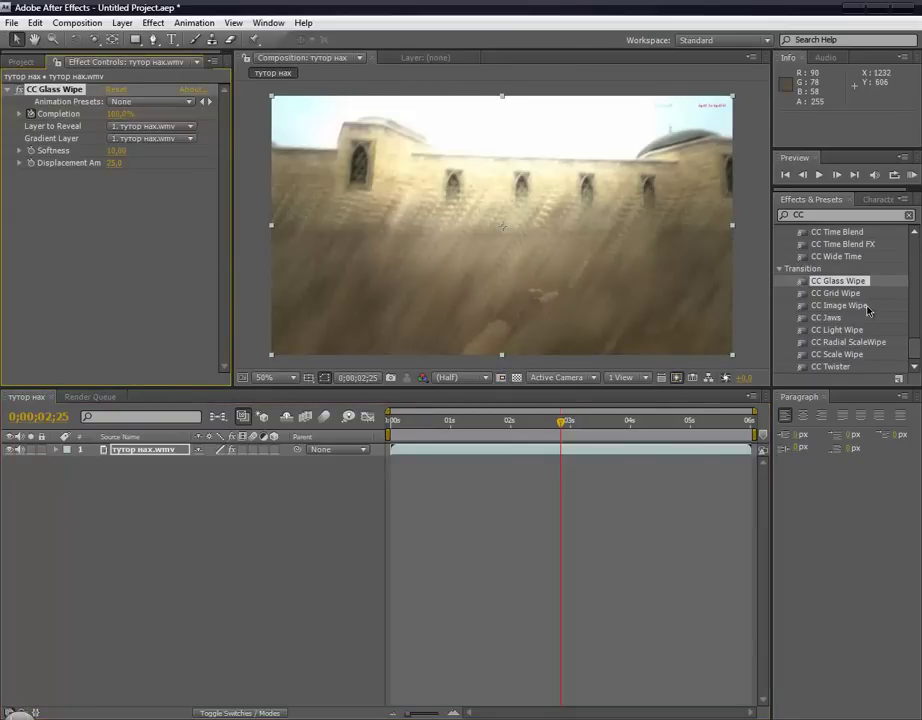
click(840, 215)
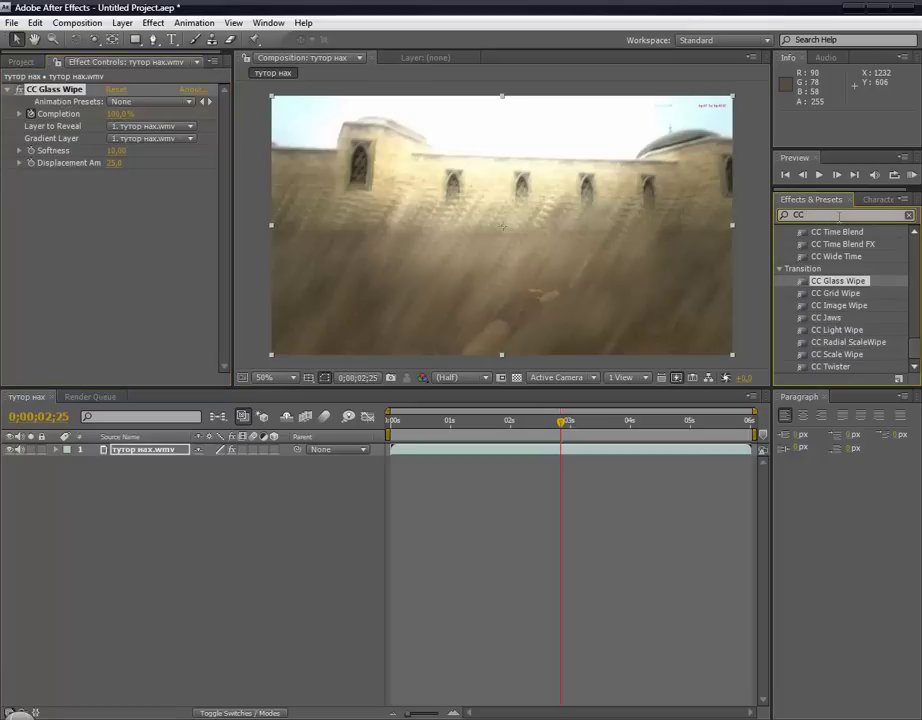
Add CC Lens to the gameplay layer, set Size to 154, and review the warped frames
text(le)
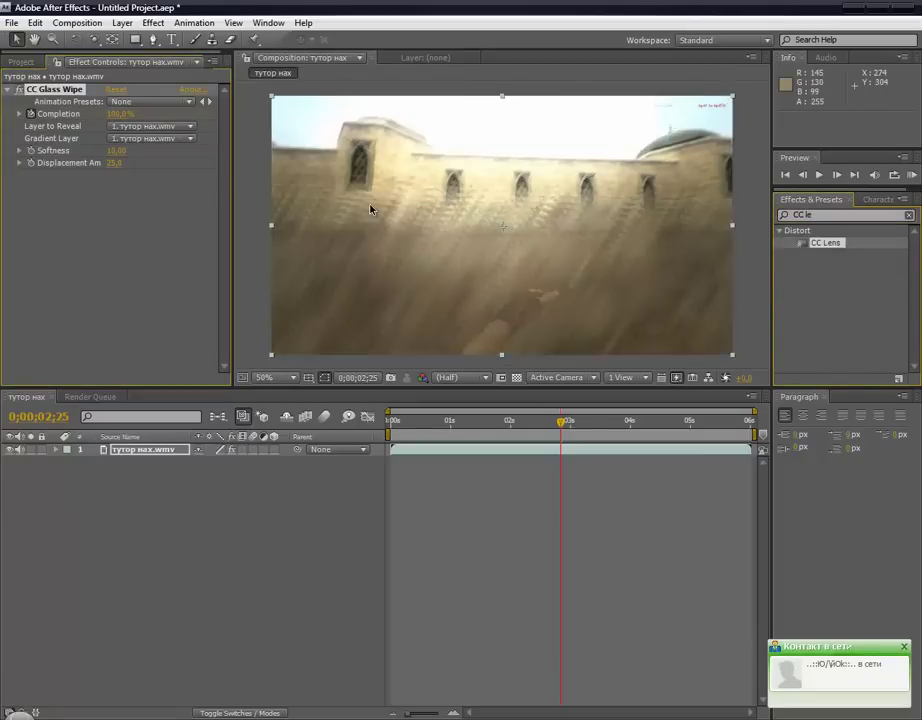
drag(832, 246, 375, 200)
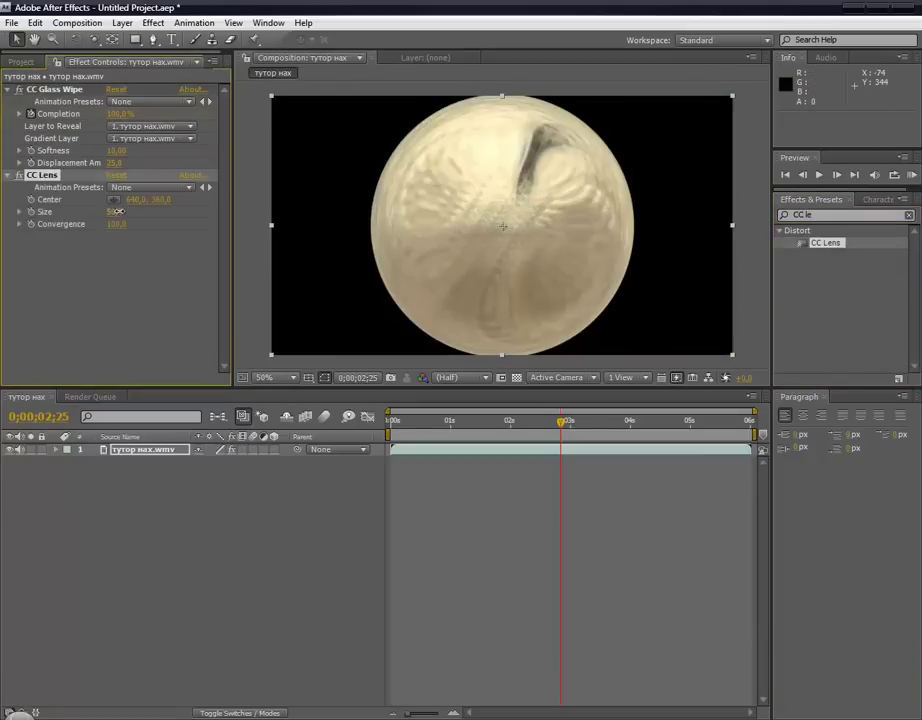
drag(116, 212, 200, 219)
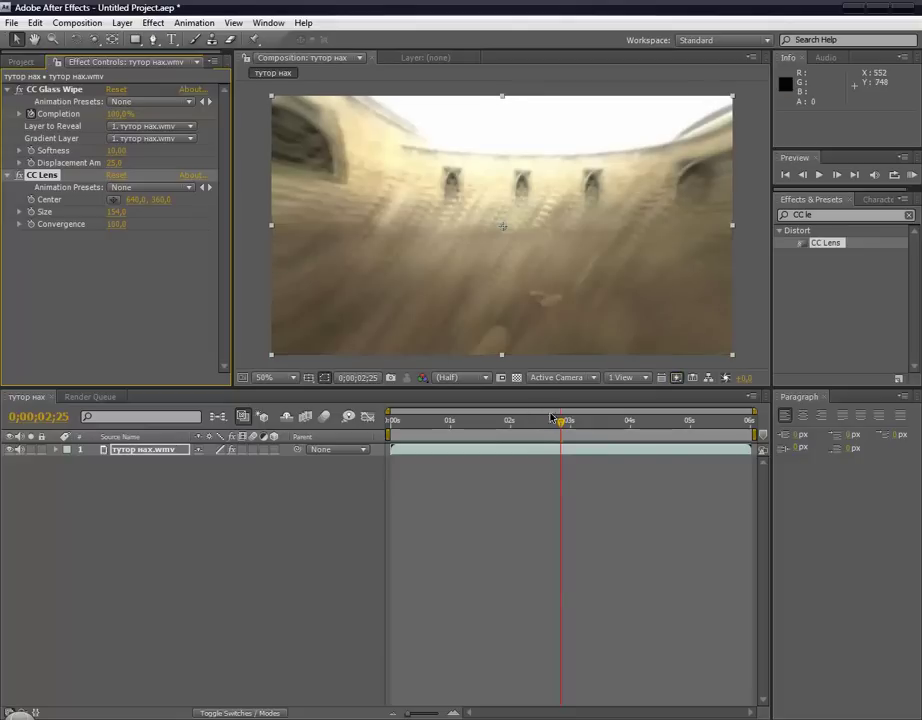
drag(565, 423, 519, 426)
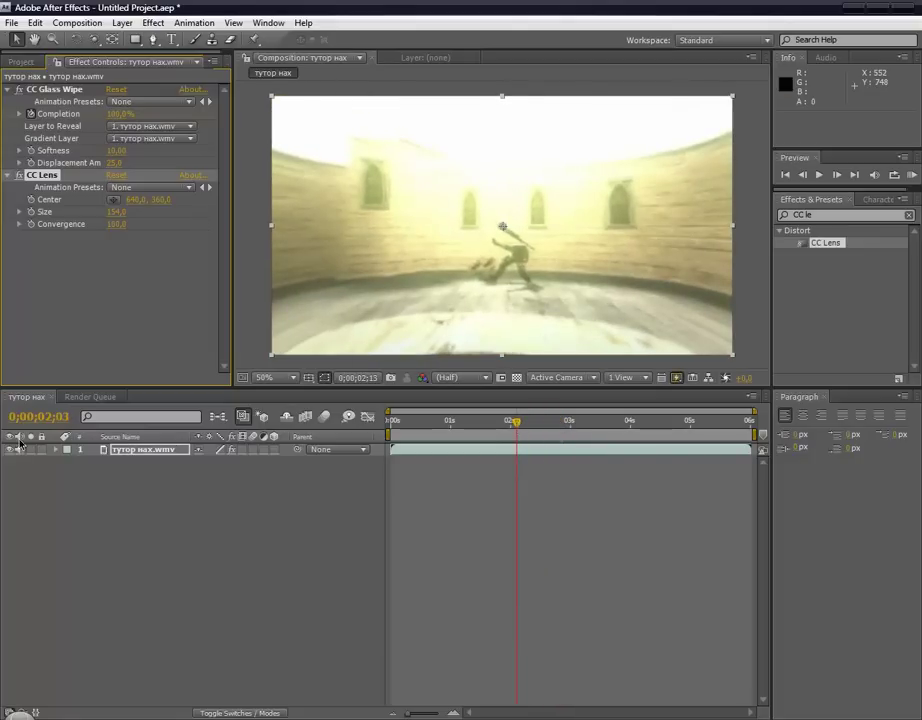
Reveal the CC Lens properties and move the Glass Wipe keyframes to 0;00;01;07
click(57, 449)
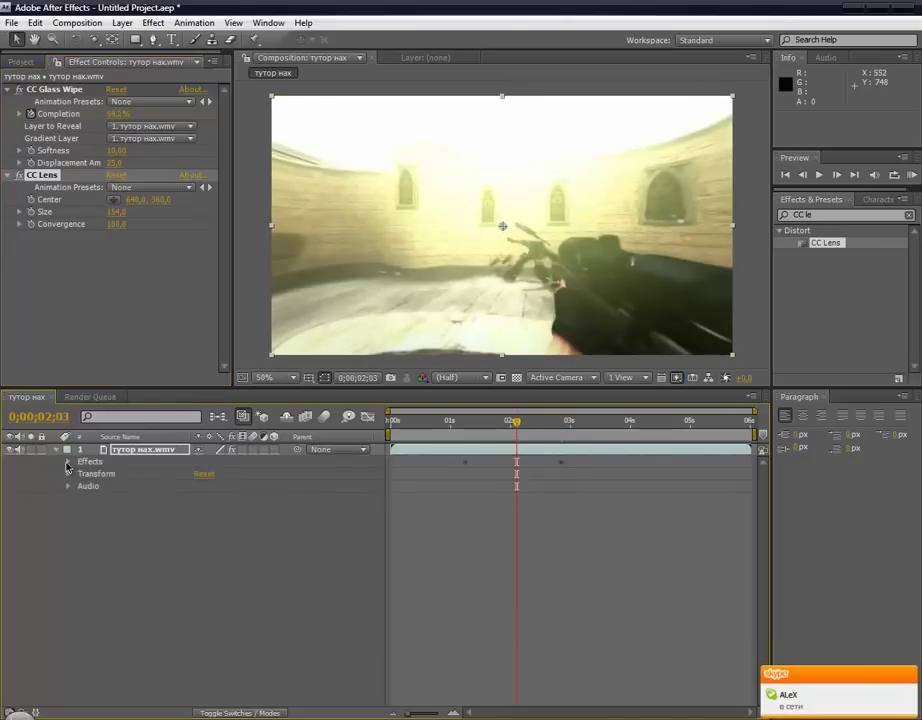
click(67, 462)
click(82, 486)
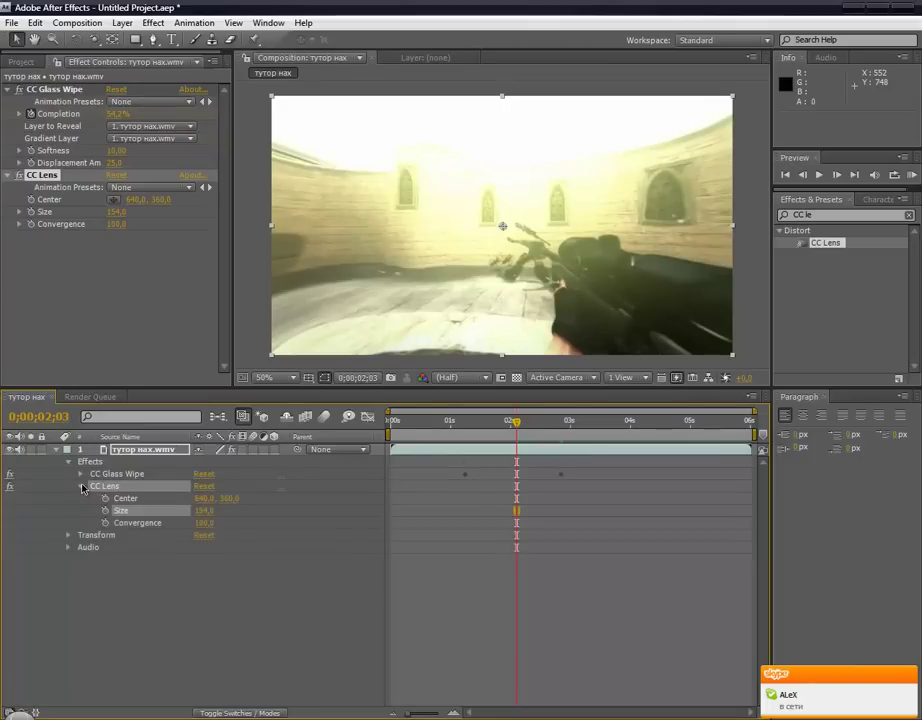
drag(517, 424, 468, 436)
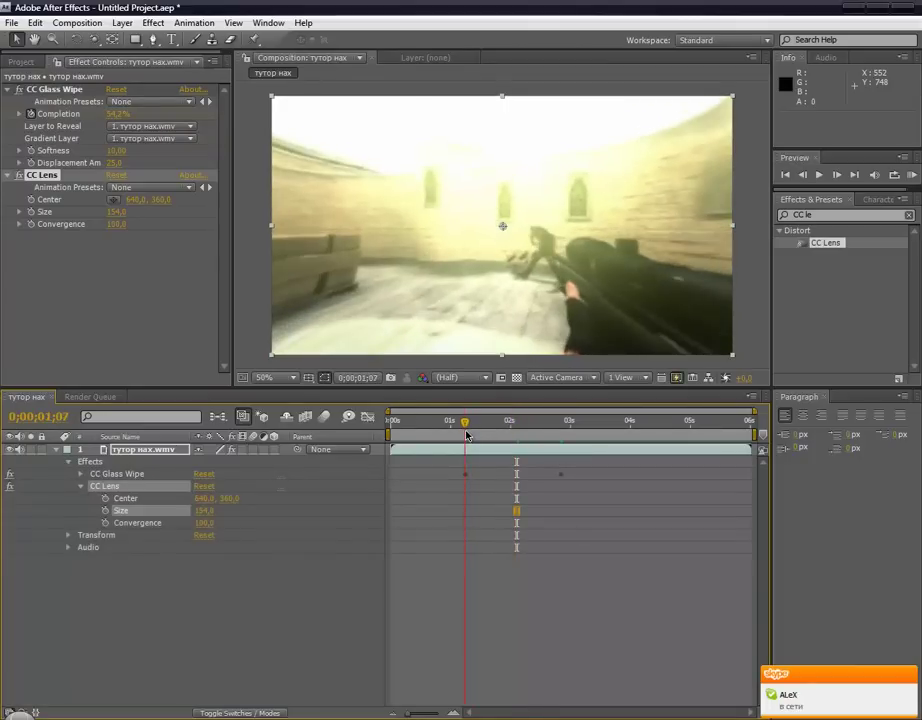
drag(468, 436, 466, 437)
drag(516, 486, 465, 486)
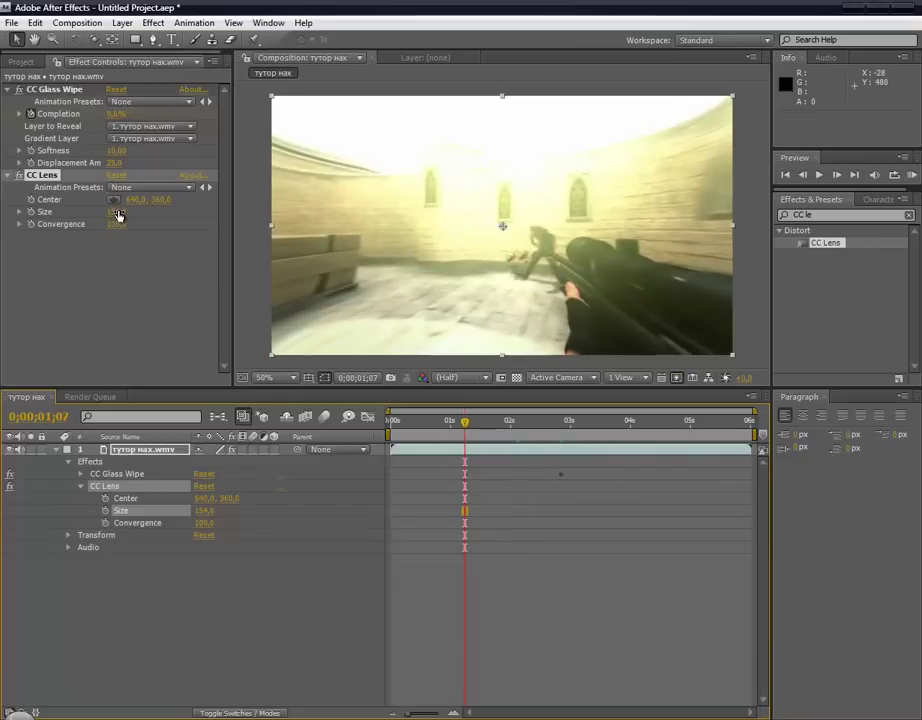
Keyframe CC Lens Size: 158 at 1;07, larger later, and about 500 near 1;18
click(32, 214)
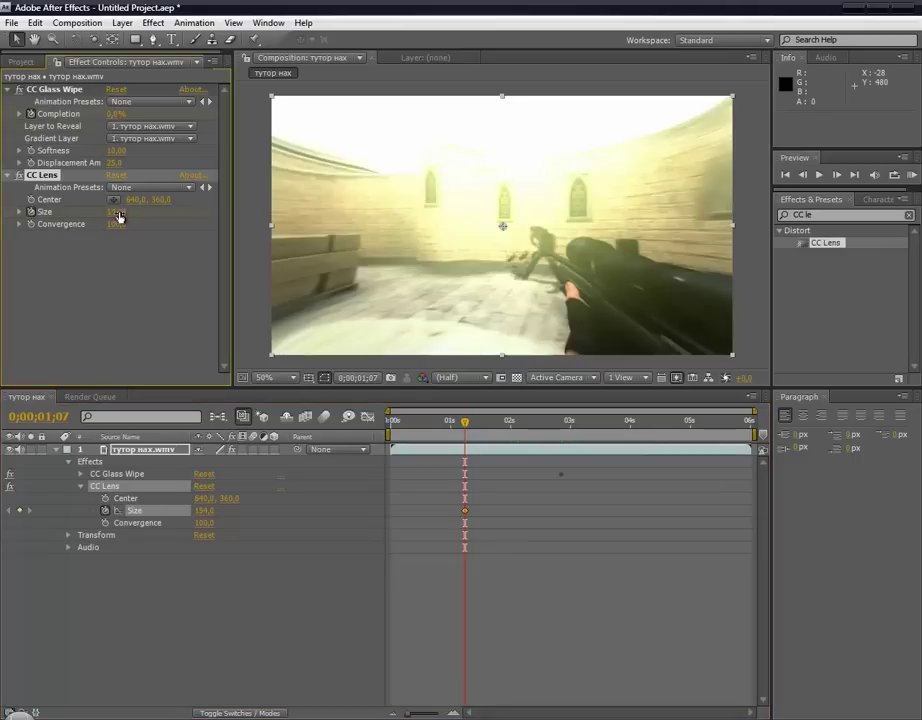
drag(115, 212, 117, 212)
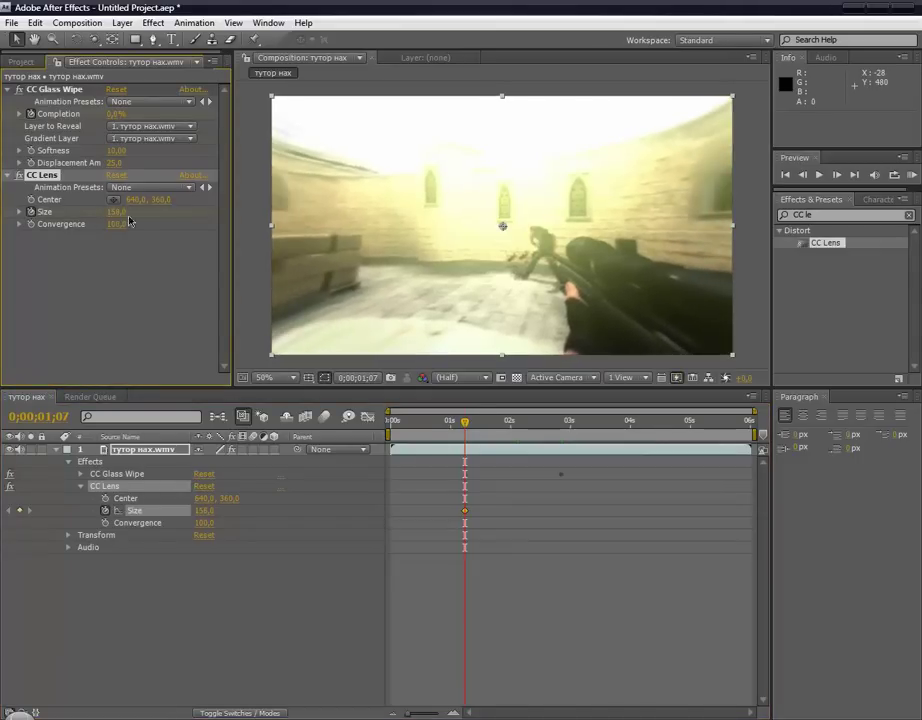
drag(468, 424, 563, 437)
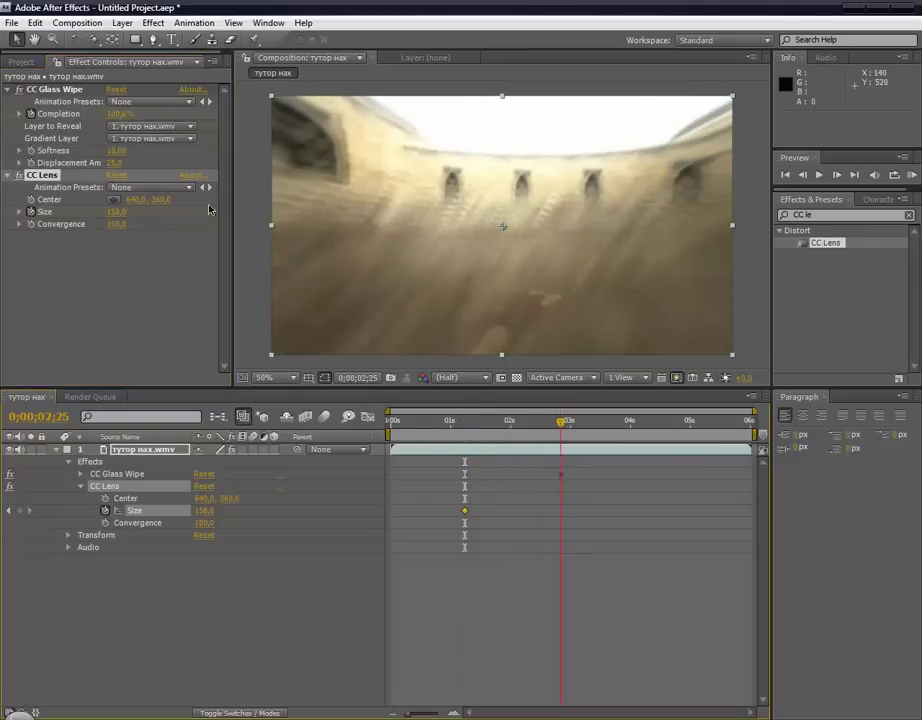
drag(269, 233, 441, 248)
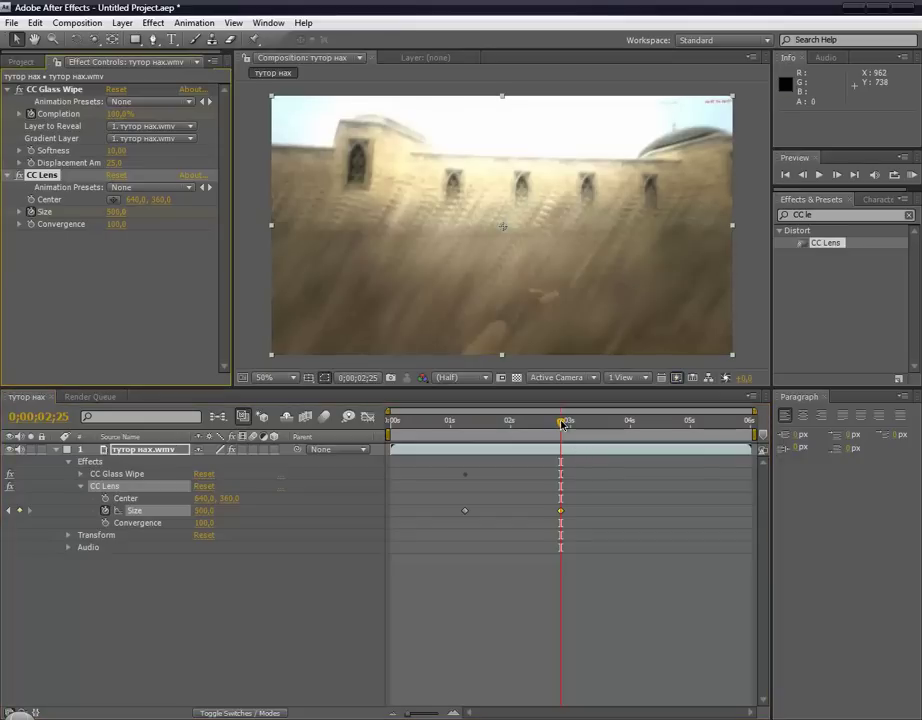
drag(562, 425, 463, 436)
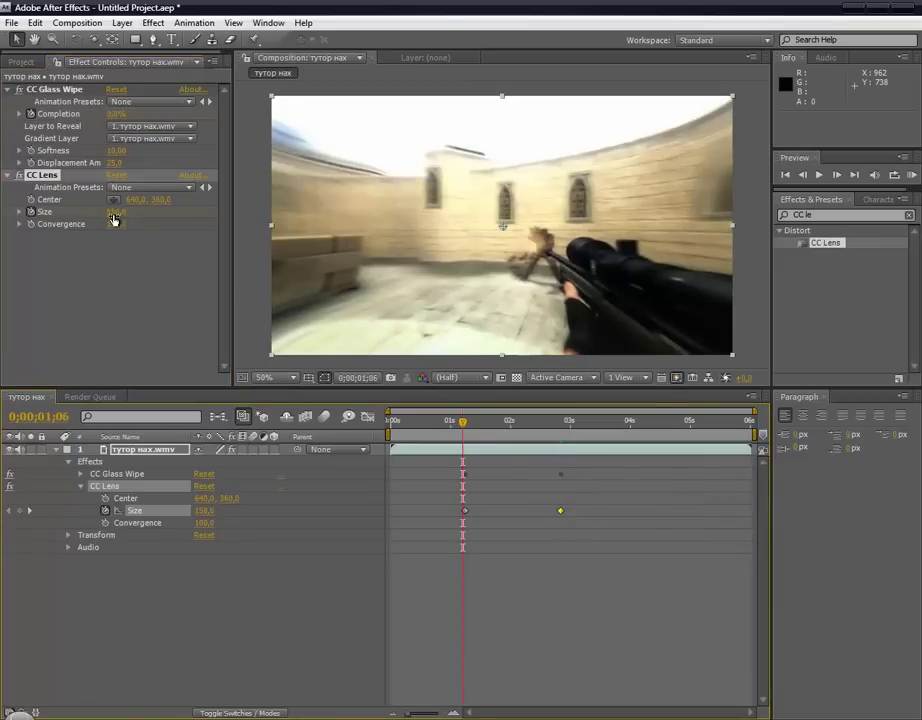
drag(114, 219, 365, 218)
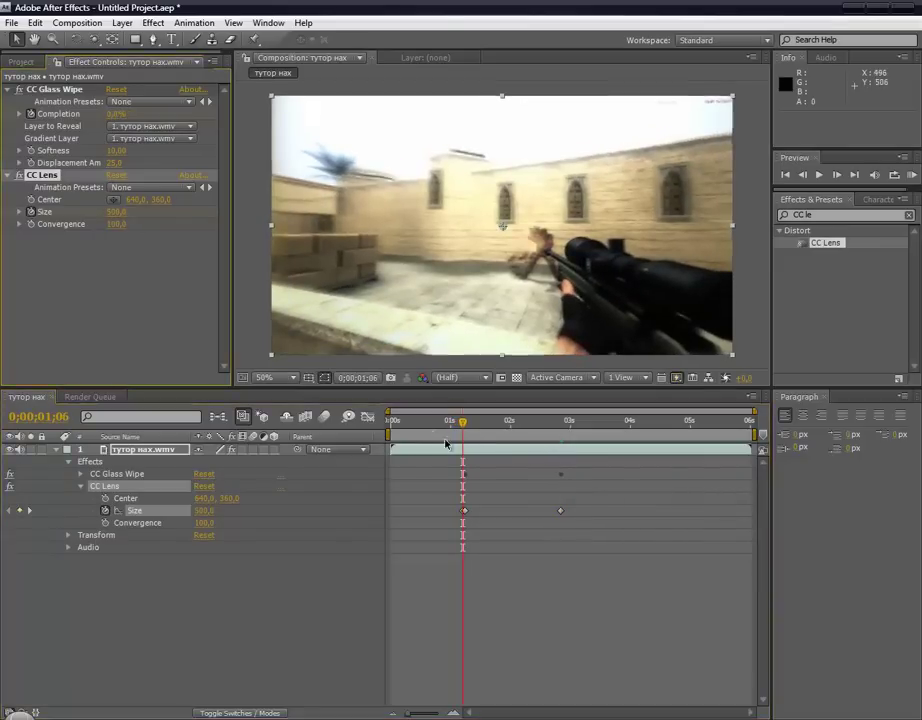
key(KP_0)
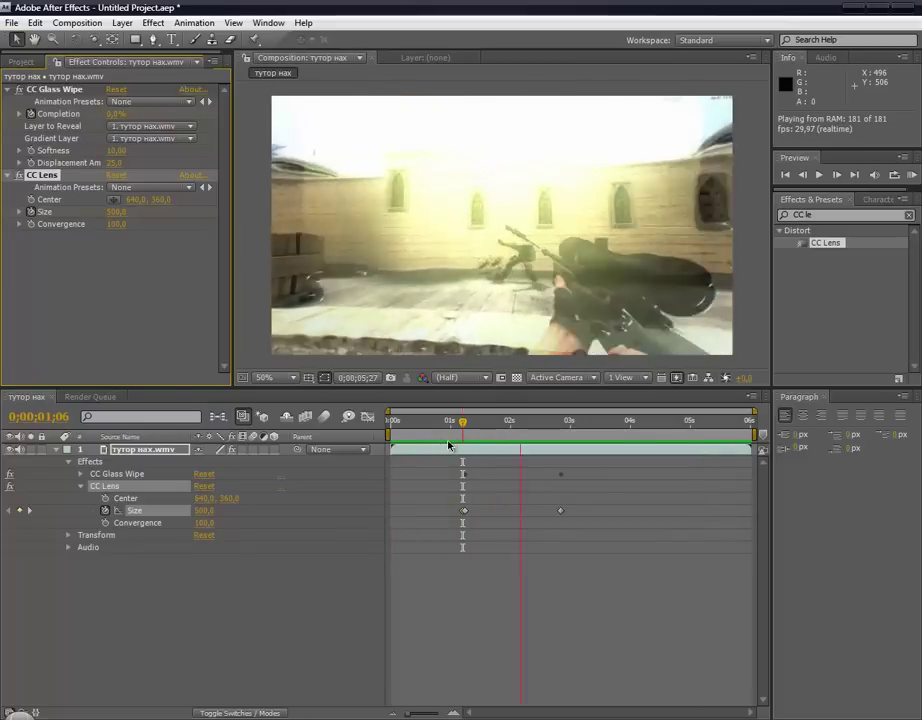
Stop playback and add the тутор нах composition to the Render Queue
click(463, 427)
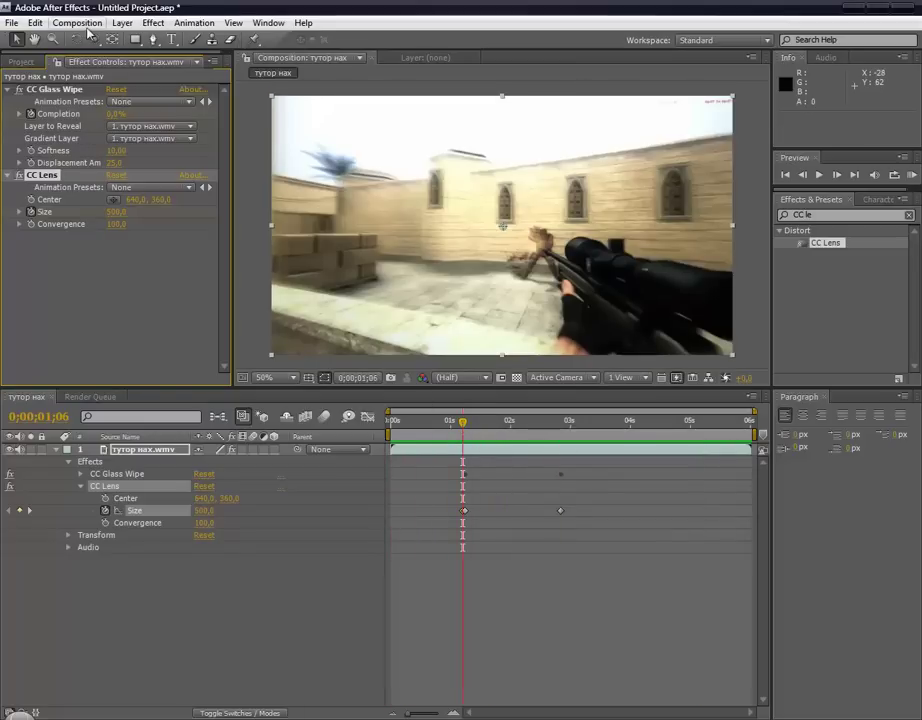
click(60, 22)
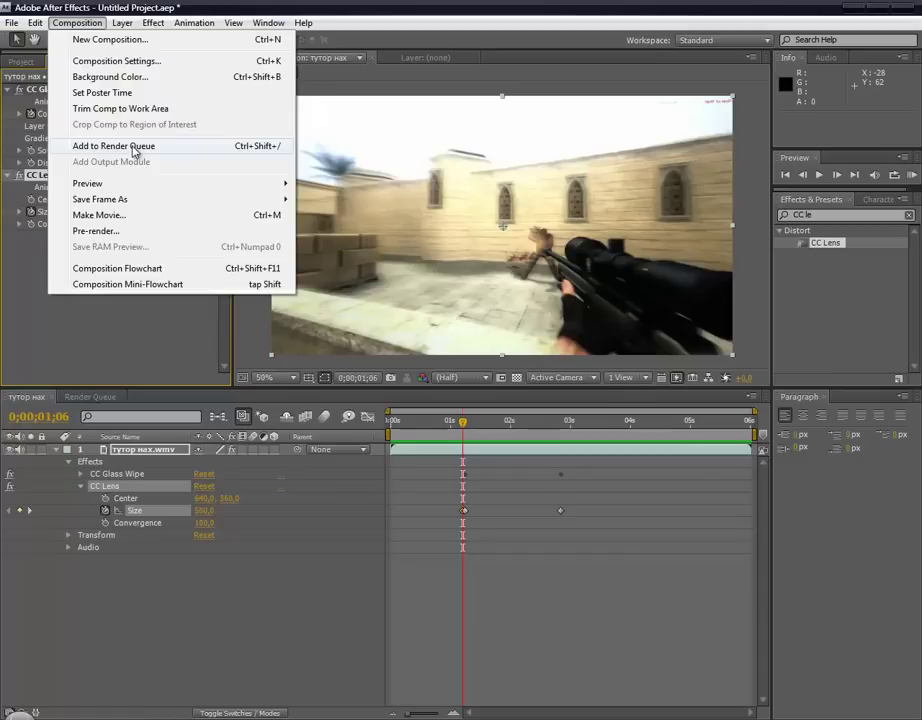
click(136, 147)
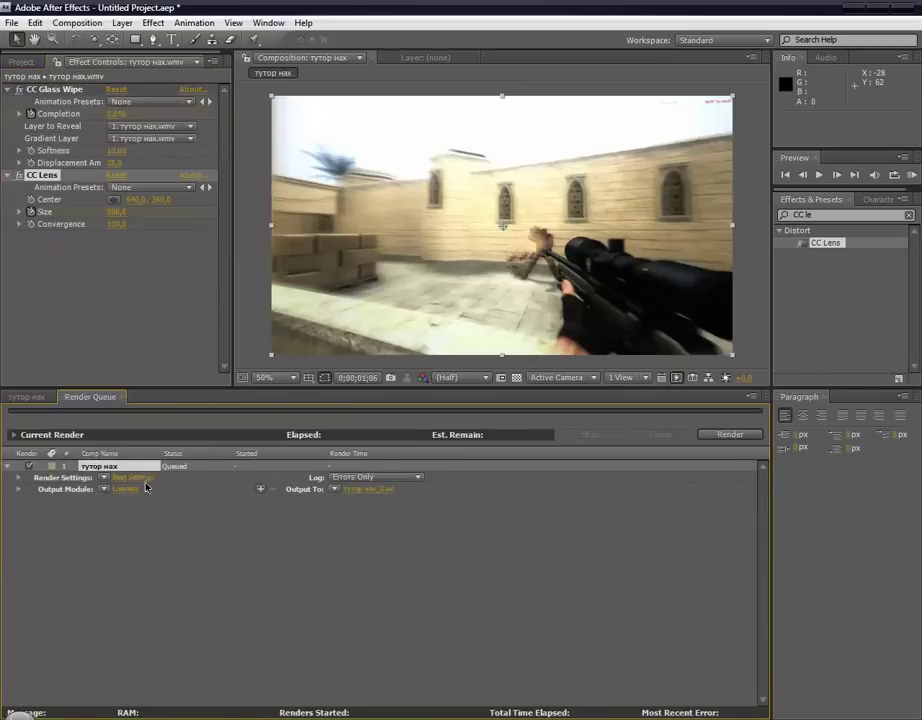
Set the render output to тутор нах_2.avi on drive D:
click(369, 491)
double_click(138, 203)
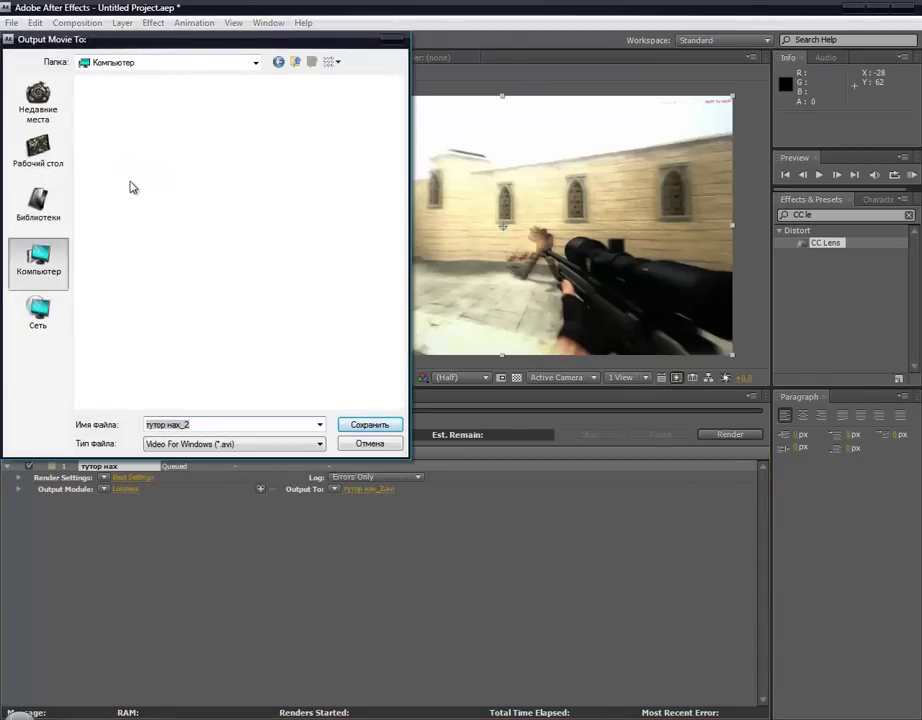
double_click(180, 163)
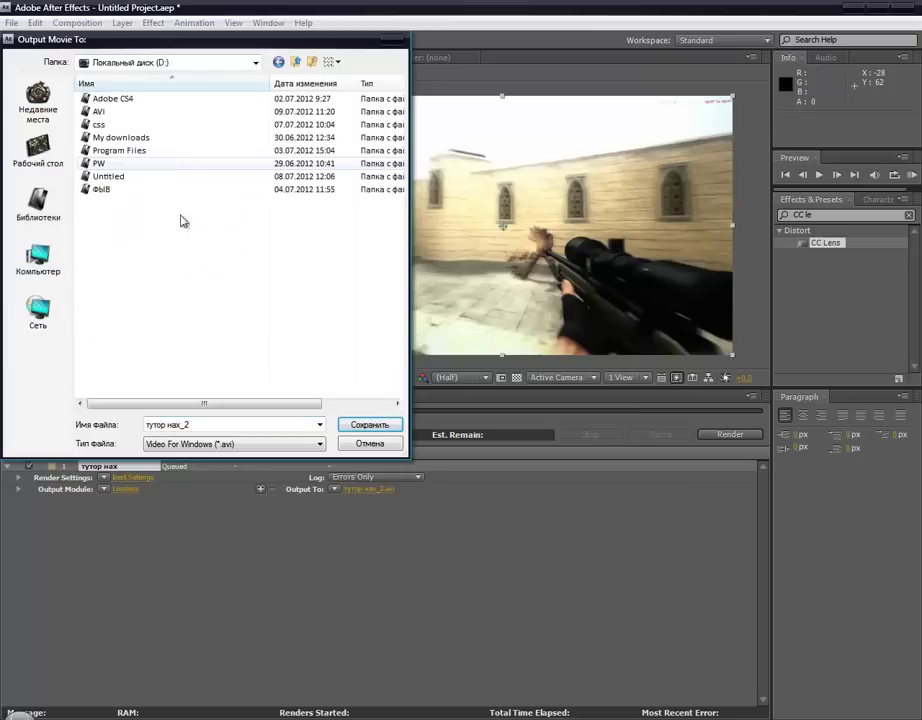
click(376, 428)
click(378, 428)
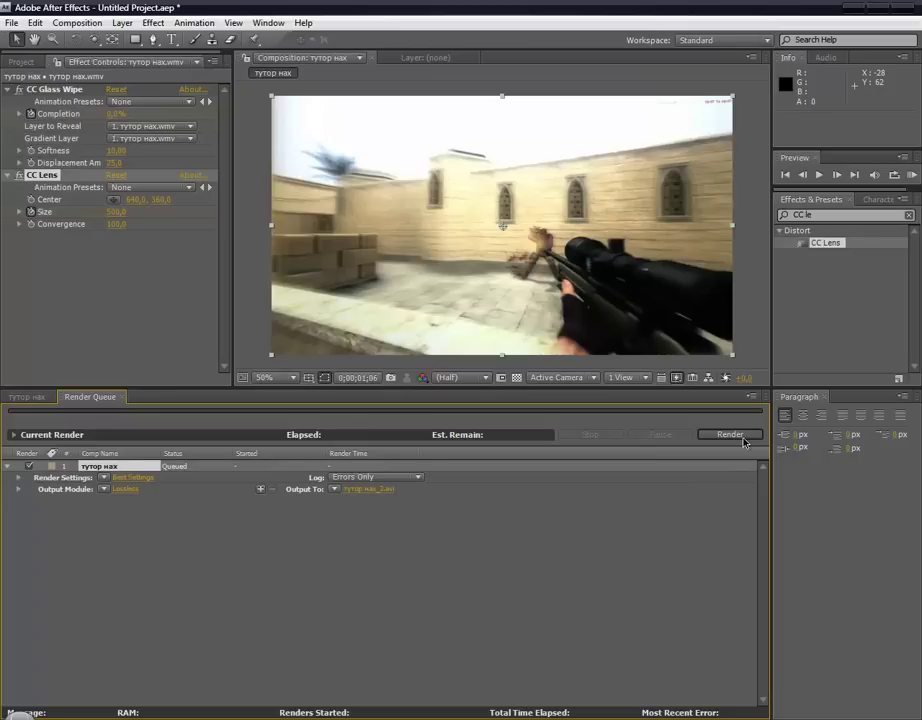
Start rendering the queued тутор нах composition to the AVI file
click(744, 441)
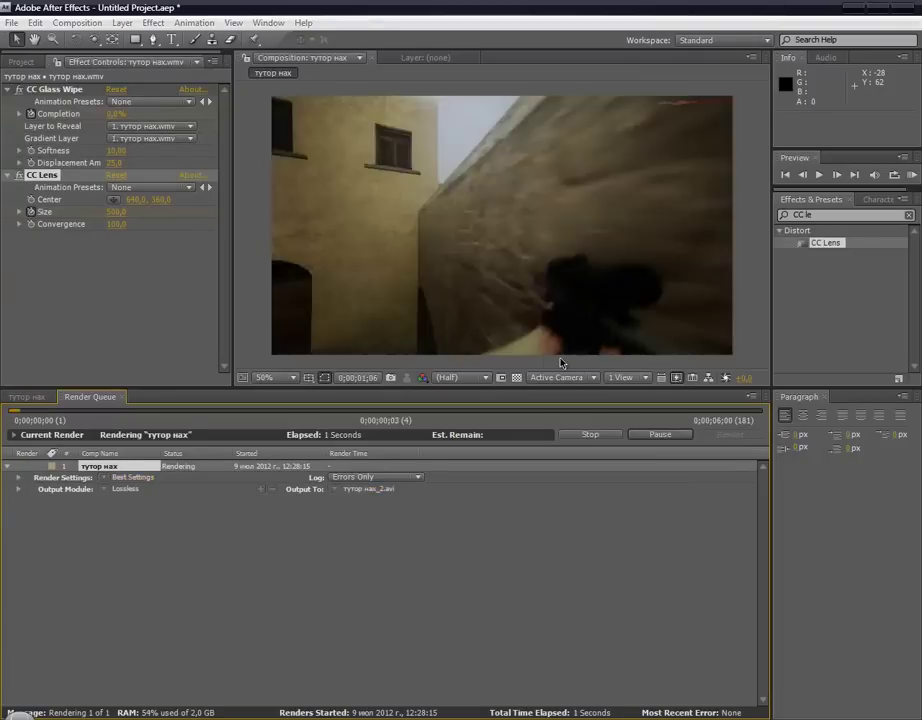